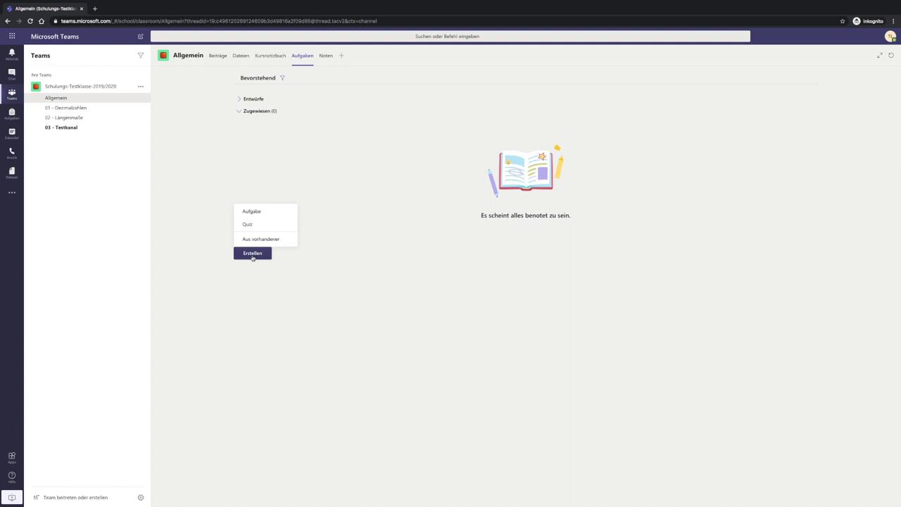
Step: Create a quiz assignment from the form "1C - Strecke, Strahl und Gerade 30.03.2020 (Kopie)"
{"action": "left_click", "coordinate": [253, 225]}
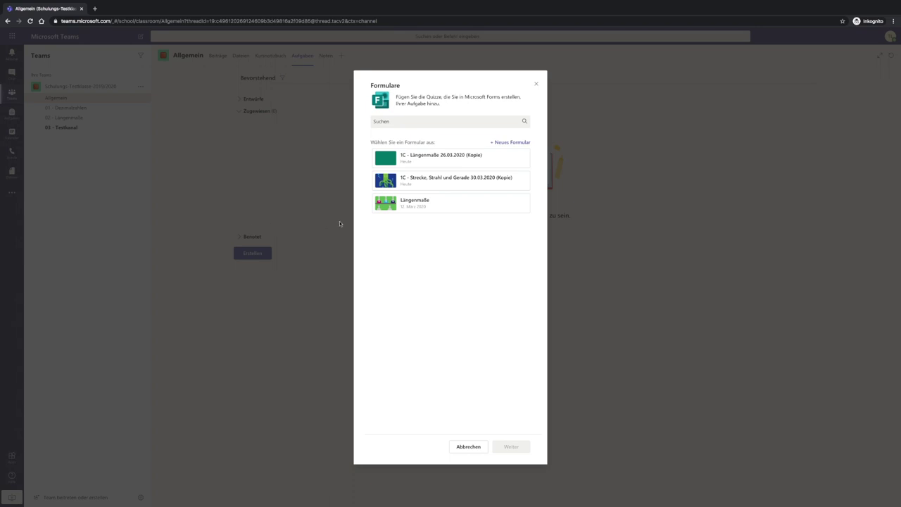
{"action": "left_click", "coordinate": [424, 183]}
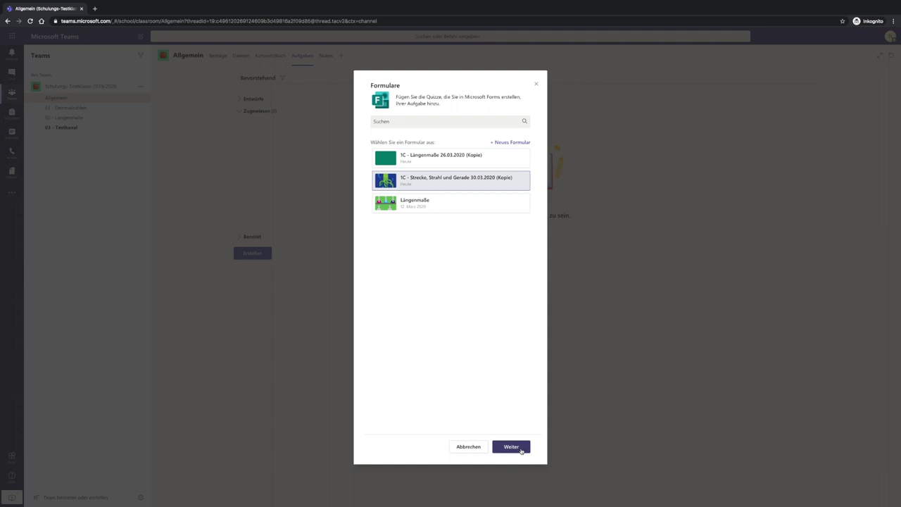
{"action": "left_click", "coordinate": [516, 449]}
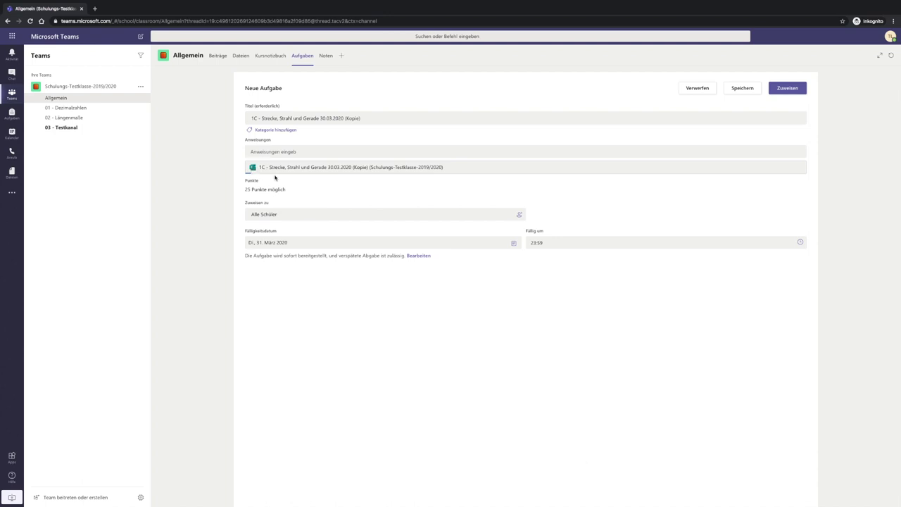
Step: Remove "(Kopie)" from the assignment title and enter the instructions "Löse die Quizaufgaben"
{"action": "left_click", "coordinate": [346, 119]}
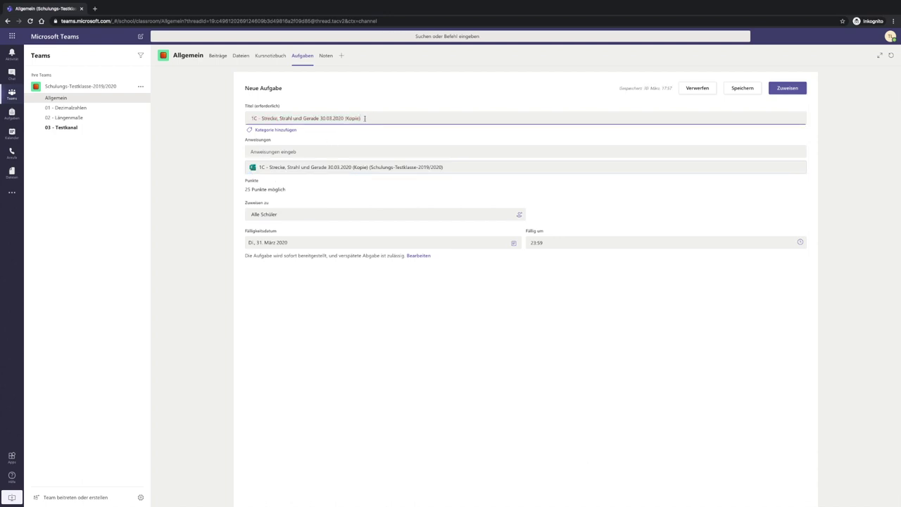
{"action": "key", "text": "BackSpace"}
{"action": "key", "text": "BackSpace"}
{"action": "key", "text": "BackSpace"}
{"action": "left_click", "coordinate": [319, 153]}
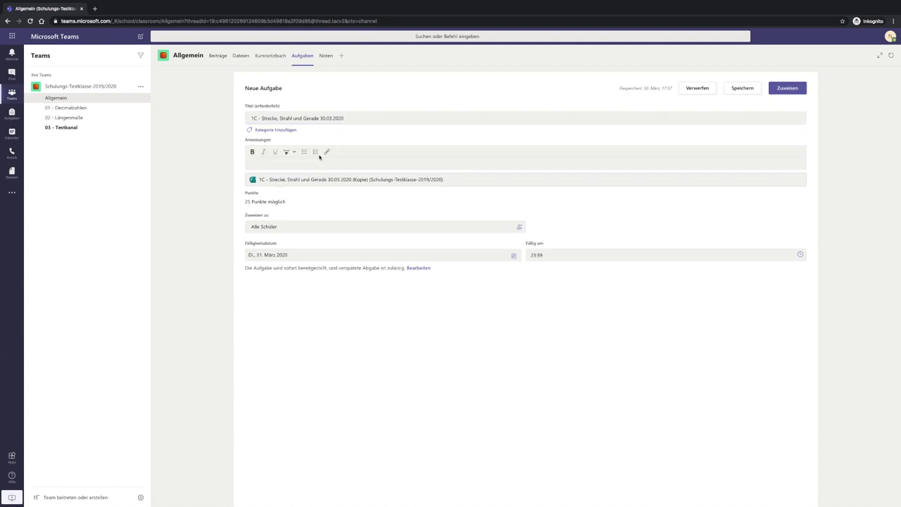
{"action": "type", "text": "Löse die Quizaufgaben"}
Step: Accept the assignment's schedule with the due date 31 March 2020 at 23:59 and assign the quiz to all students
{"action": "left_click", "coordinate": [424, 272]}
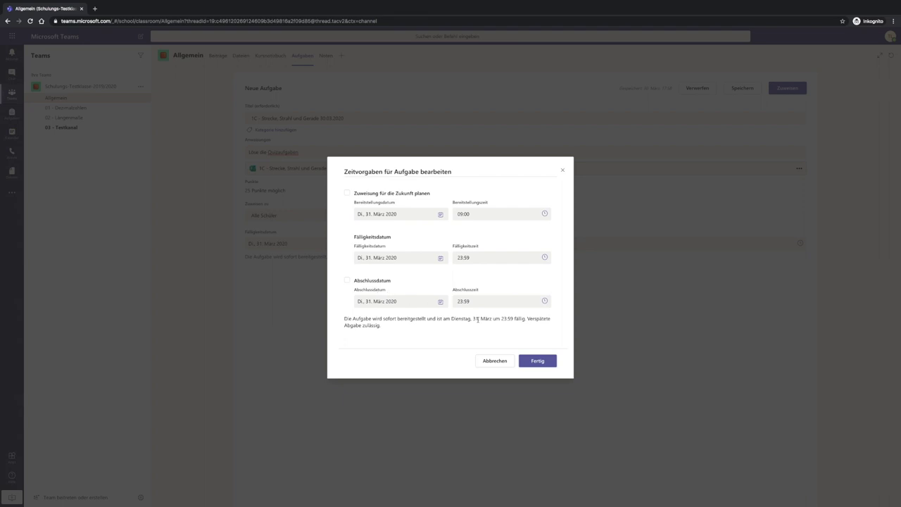
{"action": "left_click", "coordinate": [537, 361]}
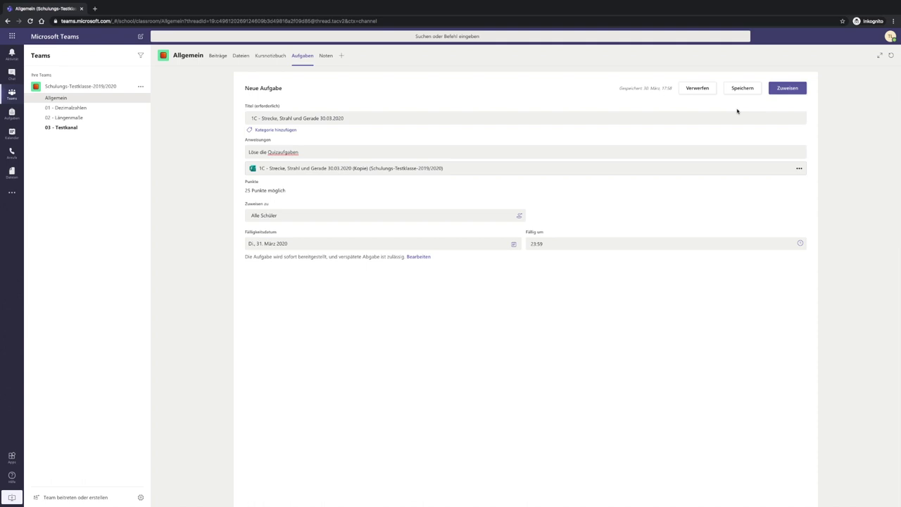
{"action": "left_click", "coordinate": [788, 93]}
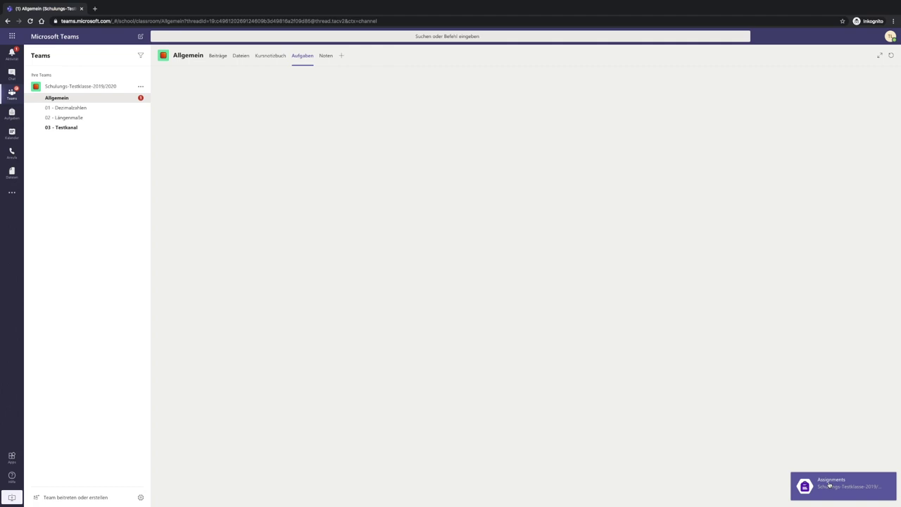
Step: View the quiz announcement in the Allgemein channel, then open the submitted student response from the assigned quiz
{"action": "left_click", "coordinate": [74, 97]}
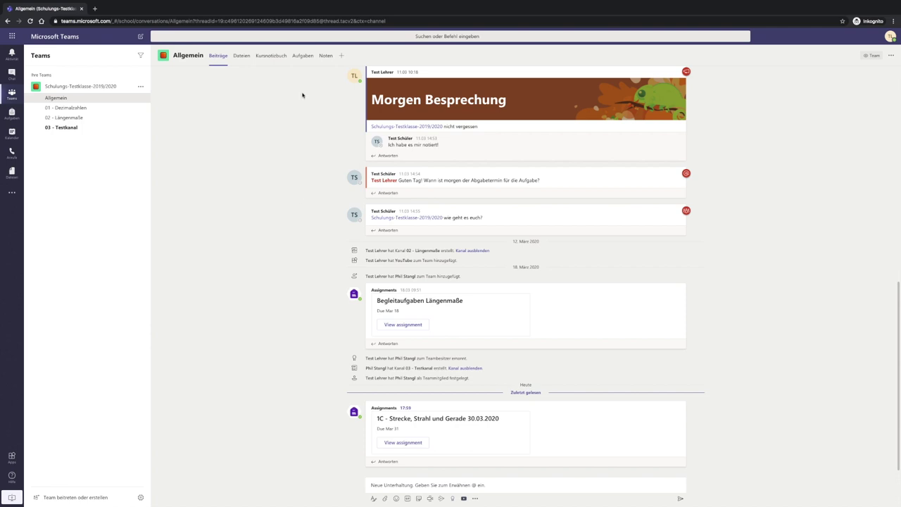
{"action": "left_click", "coordinate": [302, 56]}
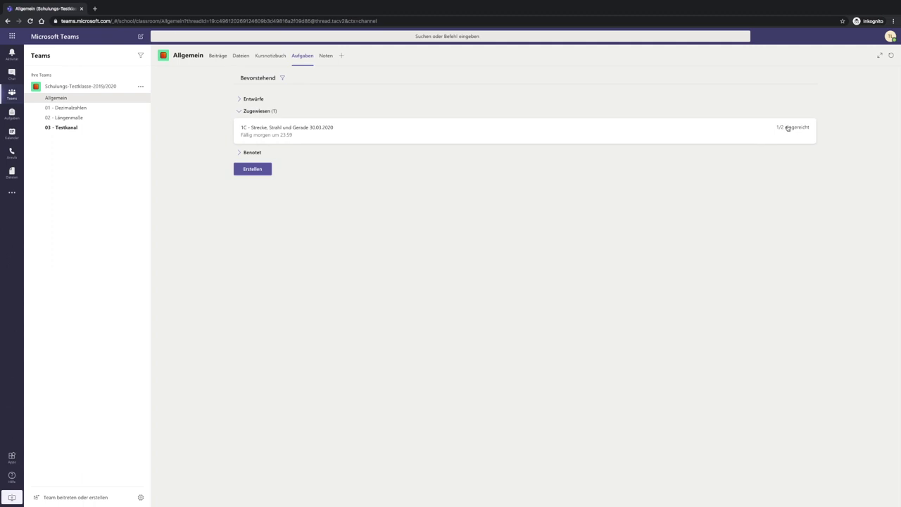
{"action": "left_click", "coordinate": [386, 139]}
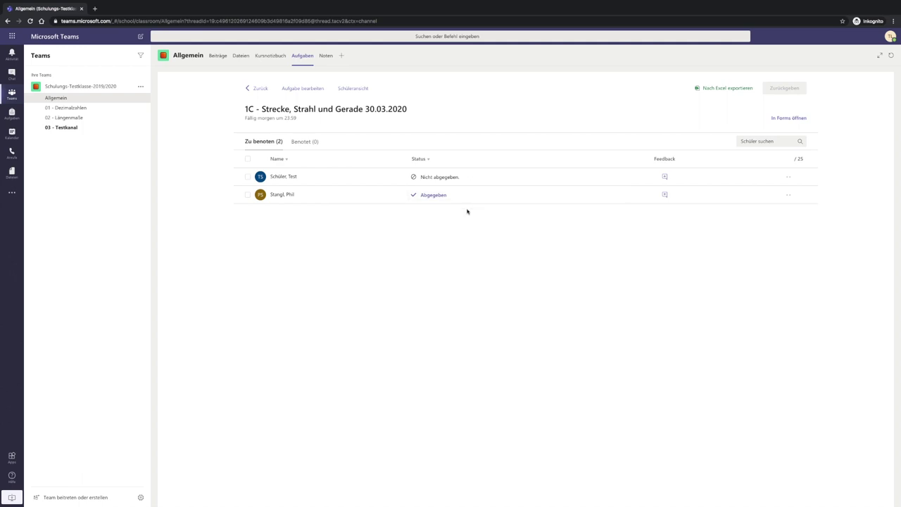
{"action": "left_click", "coordinate": [434, 195]}
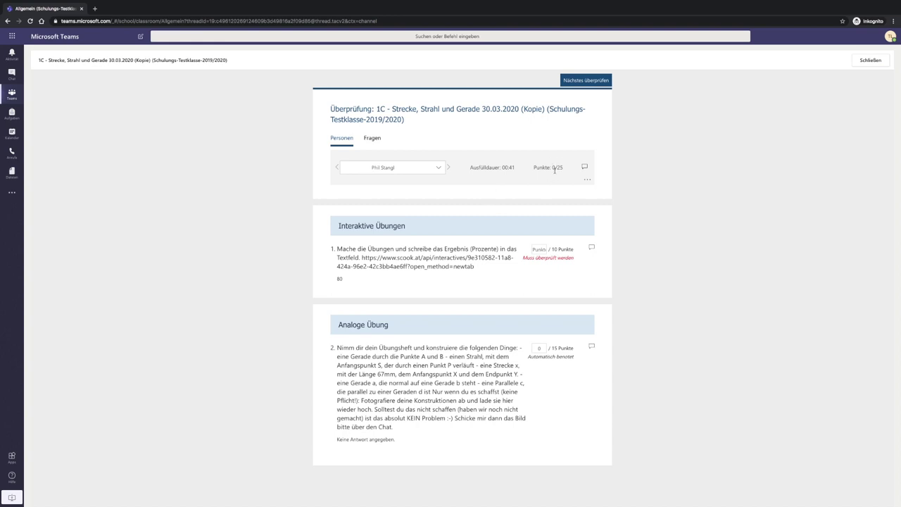
Step: Award 8 points for the interactive exercise and 15 points for the analogue exercise
{"action": "left_click", "coordinate": [539, 250]}
{"action": "type", "text": "1"}
{"action": "type", "text": "8"}
{"action": "left_click", "coordinate": [534, 297]}
{"action": "left_click", "coordinate": [532, 349]}
{"action": "type", "text": "15"}
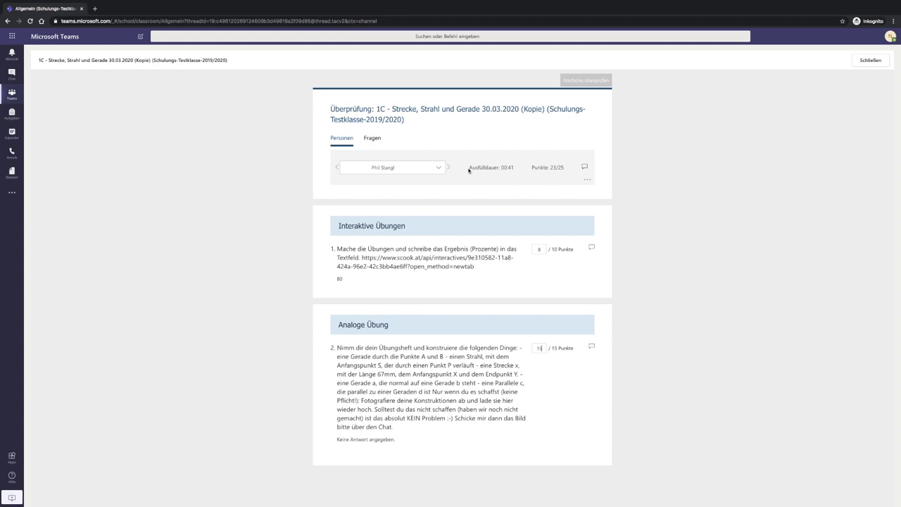
{"action": "left_click", "coordinate": [590, 82]}
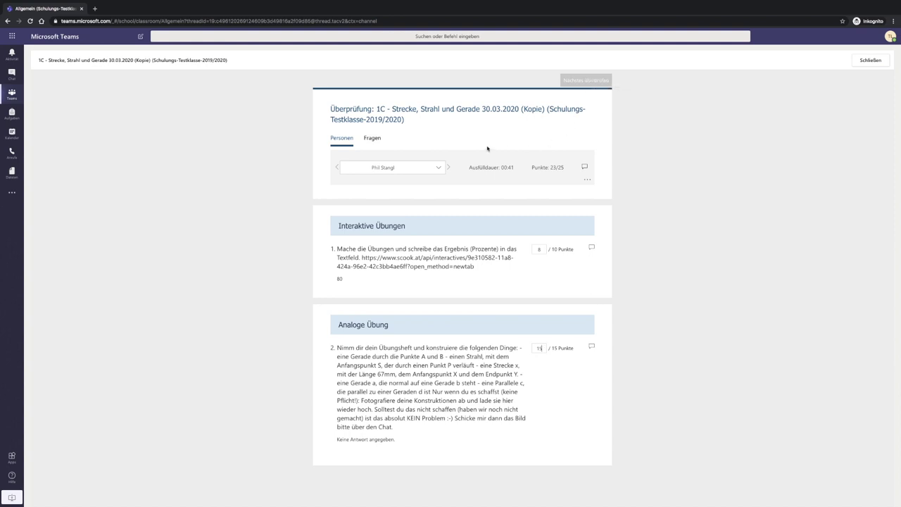
Step: Add the overall feedback "Du hast sehr sauber konstruiert!" to the student's response
{"action": "left_click", "coordinate": [583, 167]}
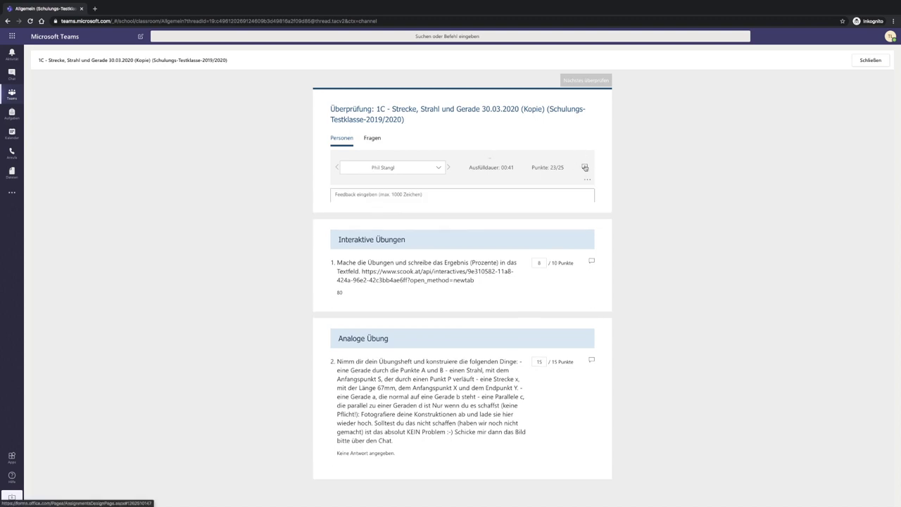
{"action": "type", "text": "Du hast sehr sauber konstru"}
{"action": "type", "text": "rt"}
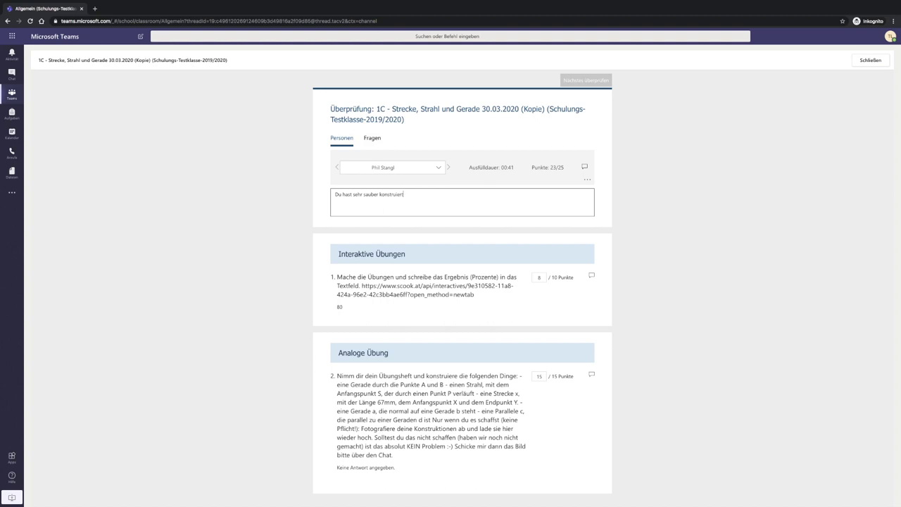
{"action": "type", "text": "!"}
Step: Post the student's scores and feedback
{"action": "left_click", "coordinate": [587, 180]}
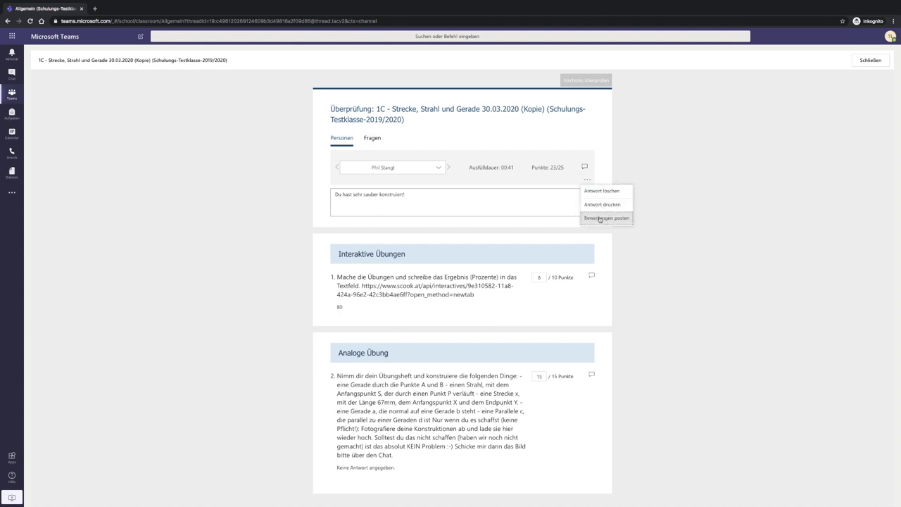
{"action": "left_click", "coordinate": [602, 218]}
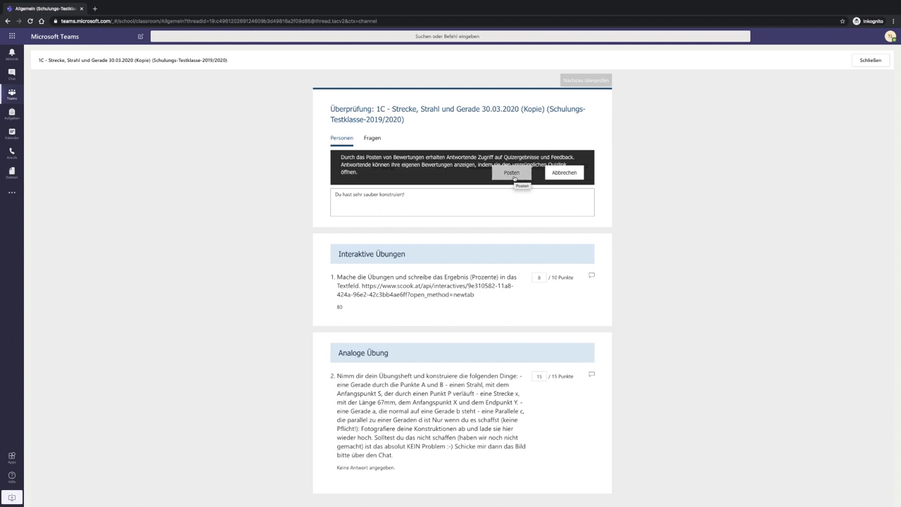
{"action": "left_click", "coordinate": [513, 176]}
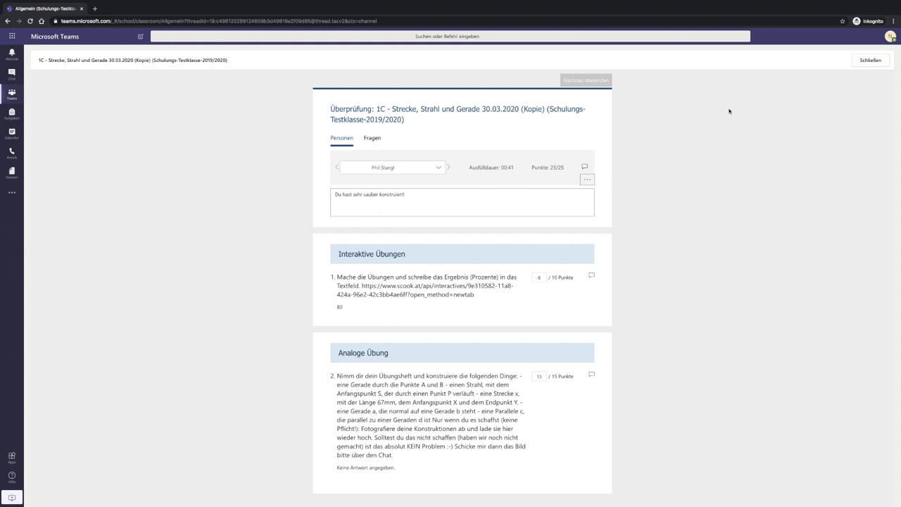
Step: Close the quiz review and check the returned submission and its feedback among the graded work
{"action": "left_click", "coordinate": [877, 63]}
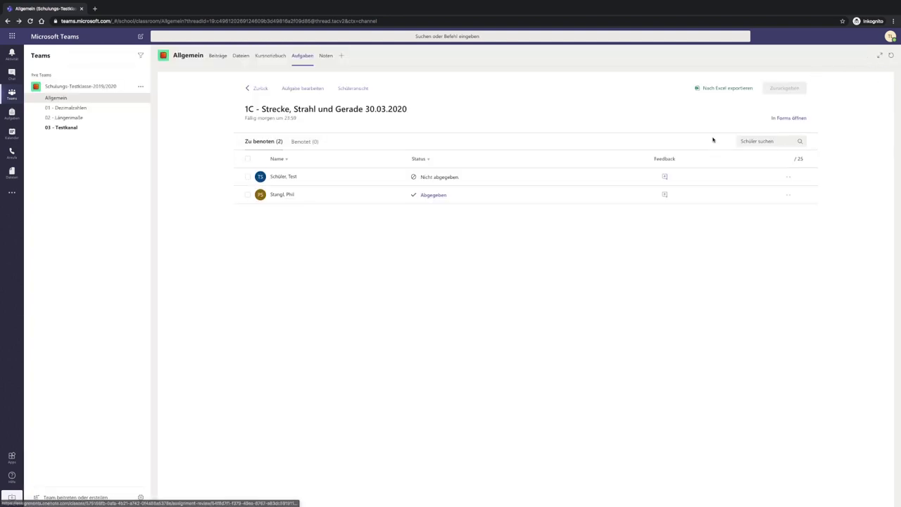
{"action": "left_click", "coordinate": [305, 143]}
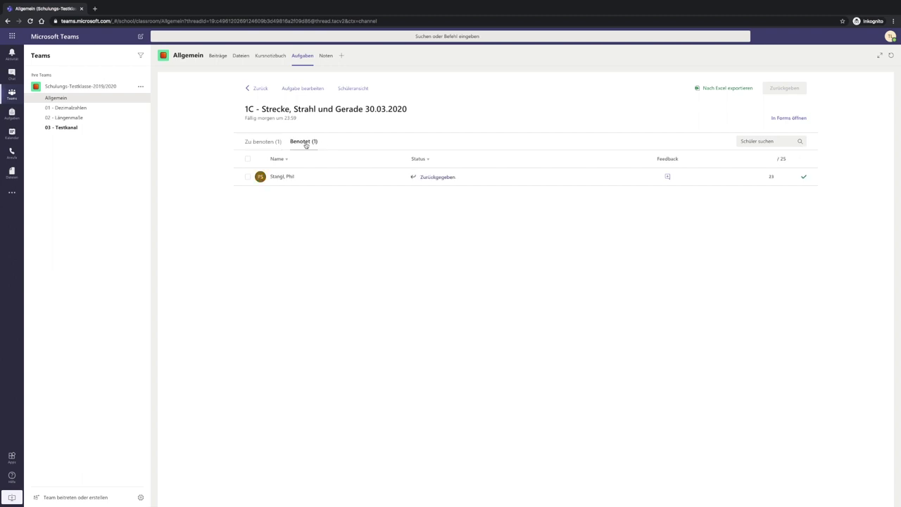
{"action": "left_click", "coordinate": [667, 179]}
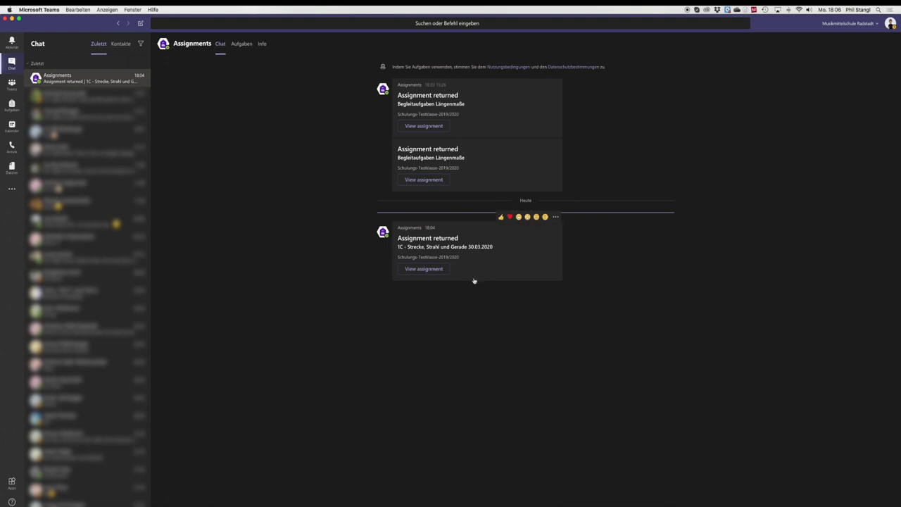
Step: In the student's Teams account, open the returned assignment "1C - Strecke, Strahl und Gerade 30.03.2020" from its Assignments notification
{"action": "left_click", "coordinate": [423, 269]}
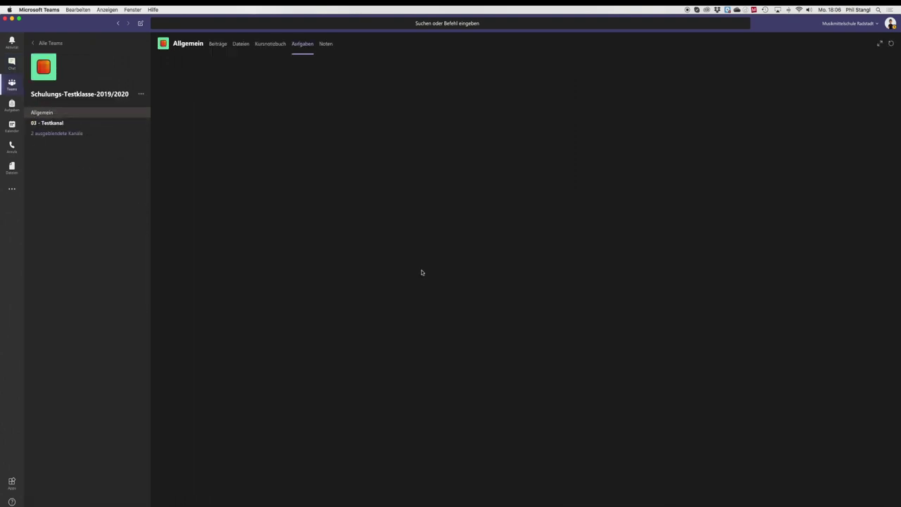